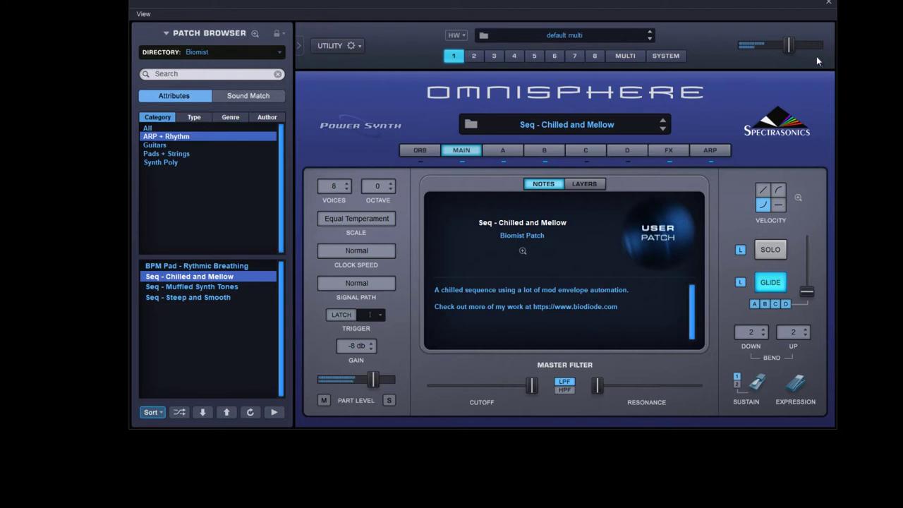
Step: Nudge the master volume up to about -3 dB, review the arpeggiator, and bring up layer A
{"action": "scroll", "coordinate": [795, 53], "scroll_direction": "up", "scroll_amount": 1}
{"action": "left_click", "coordinate": [721, 153]}
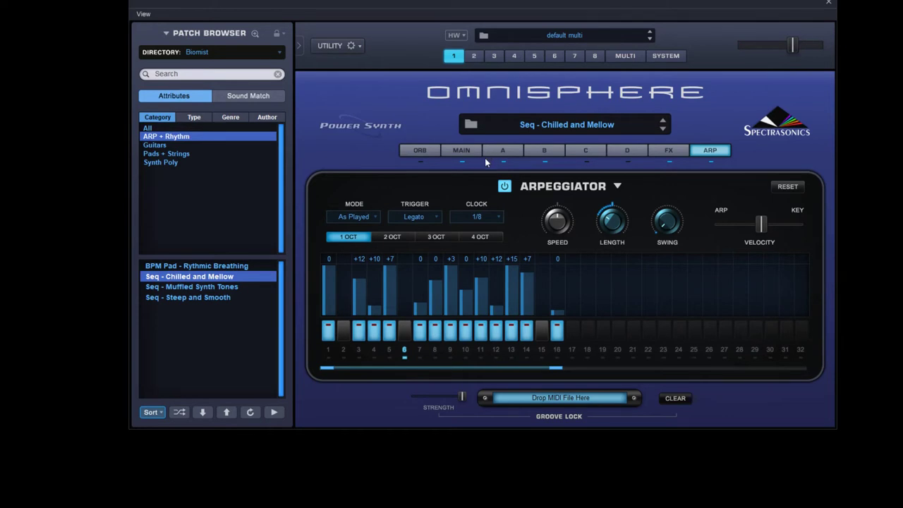
{"action": "left_click", "coordinate": [468, 150]}
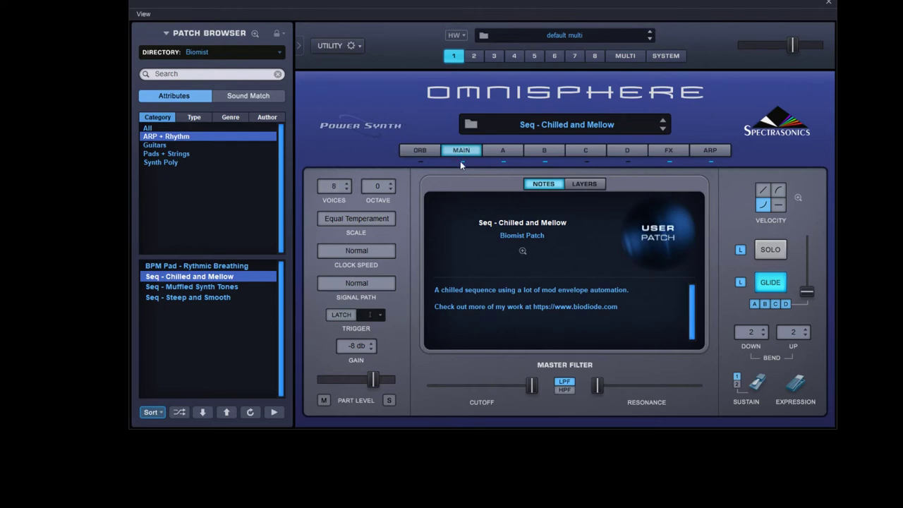
{"action": "left_click", "coordinate": [503, 154]}
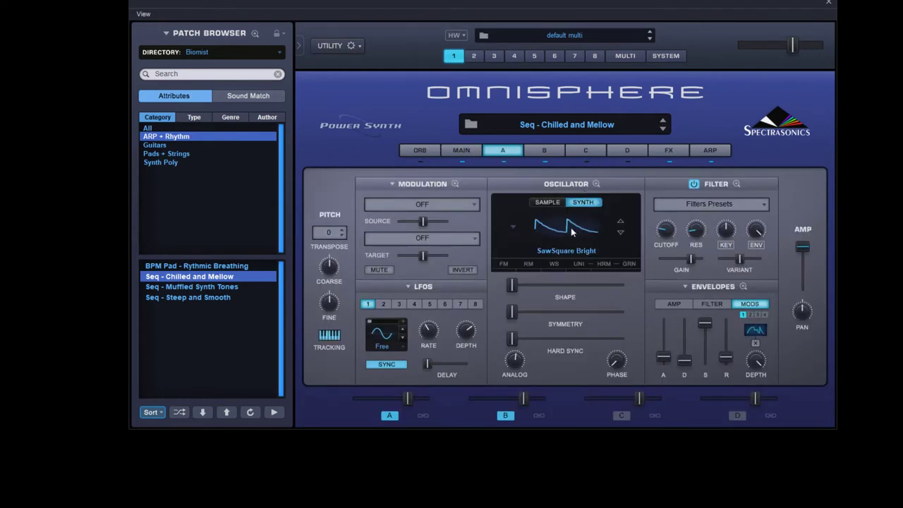
Step: Compare layer B's A Solid German oscillator, an octave down, then return to layer A
{"action": "left_click", "coordinate": [546, 152]}
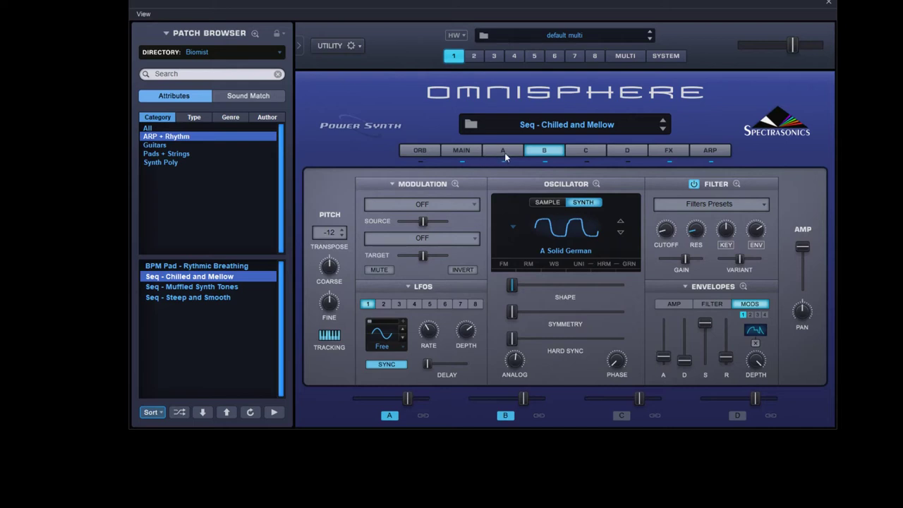
{"action": "left_click", "coordinate": [505, 153]}
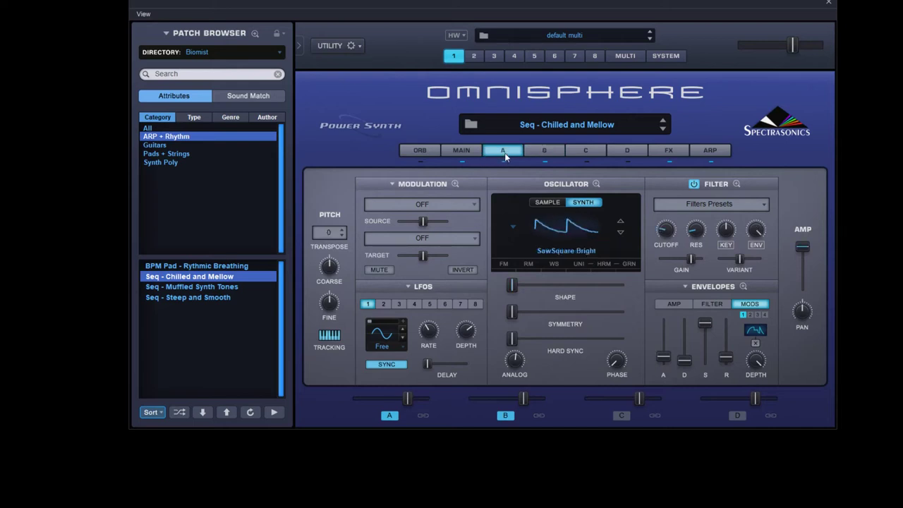
{"action": "left_click", "coordinate": [456, 184]}
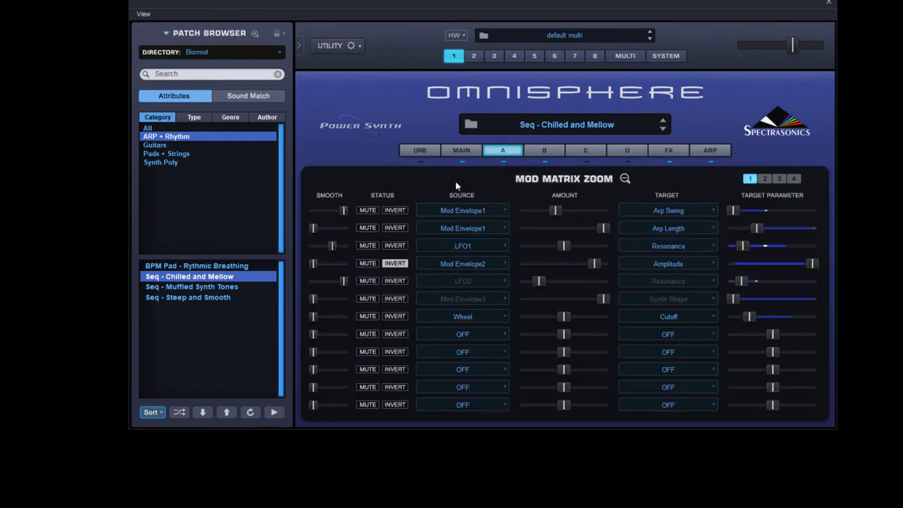
{"action": "left_click", "coordinate": [625, 178]}
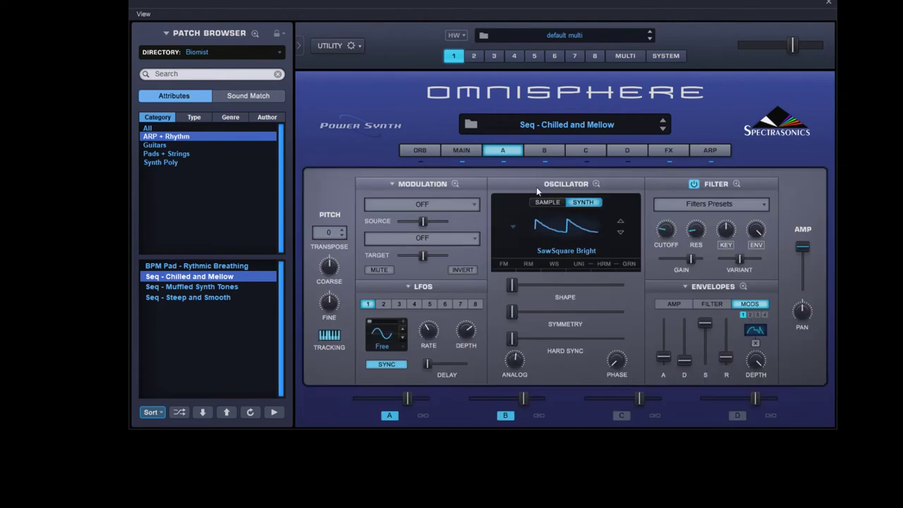
{"action": "left_click", "coordinate": [455, 184]}
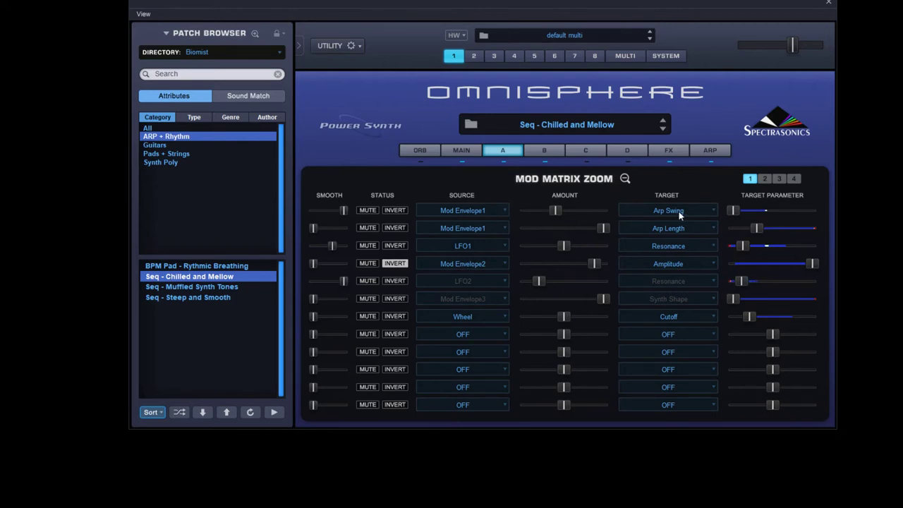
{"action": "left_click", "coordinate": [708, 153]}
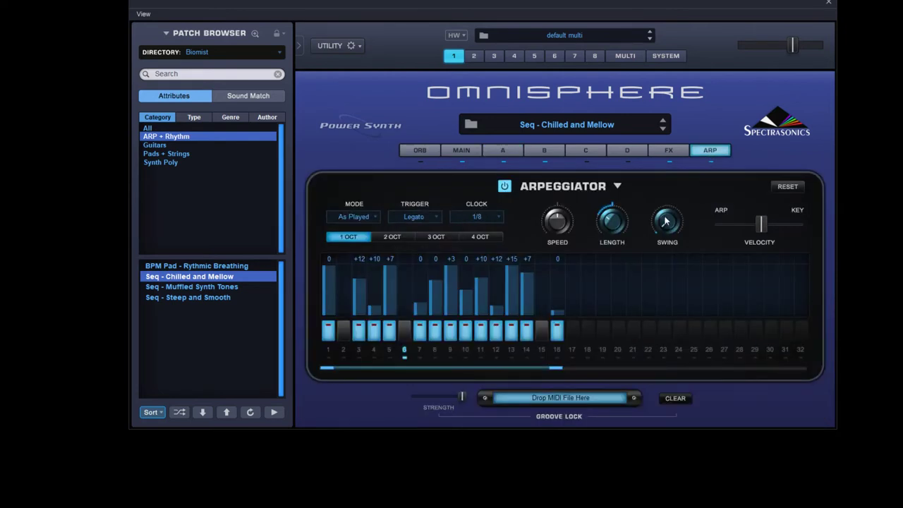
{"action": "left_click", "coordinate": [502, 152]}
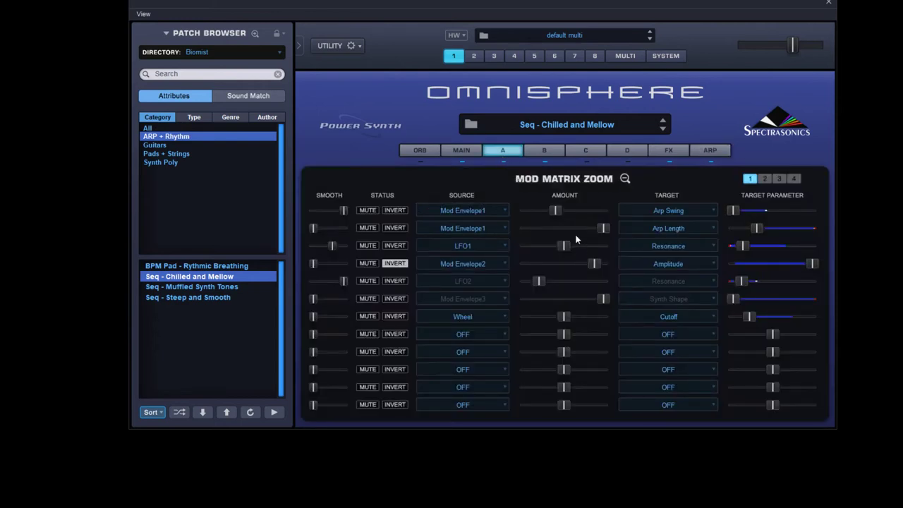
{"action": "left_click", "coordinate": [625, 179]}
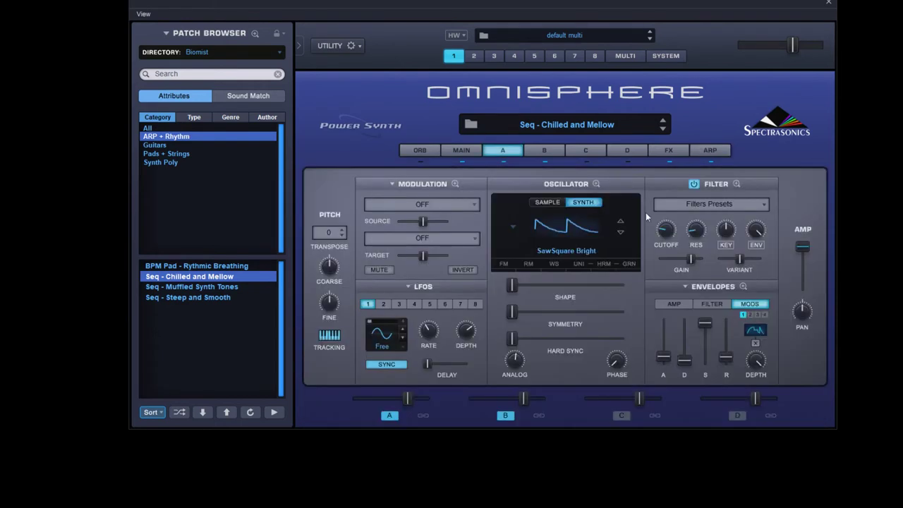
{"action": "left_click", "coordinate": [743, 286]}
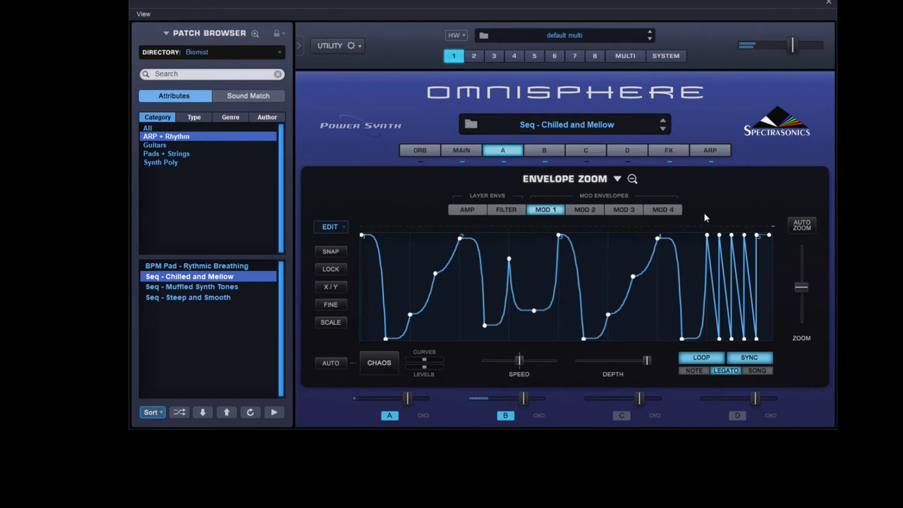
{"action": "left_click", "coordinate": [712, 152]}
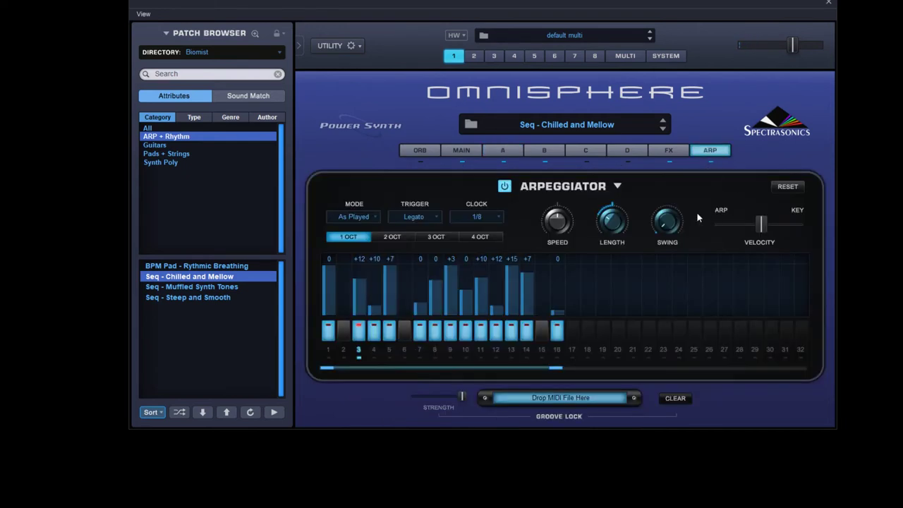
{"action": "left_click", "coordinate": [477, 152]}
{"action": "left_click", "coordinate": [515, 152]}
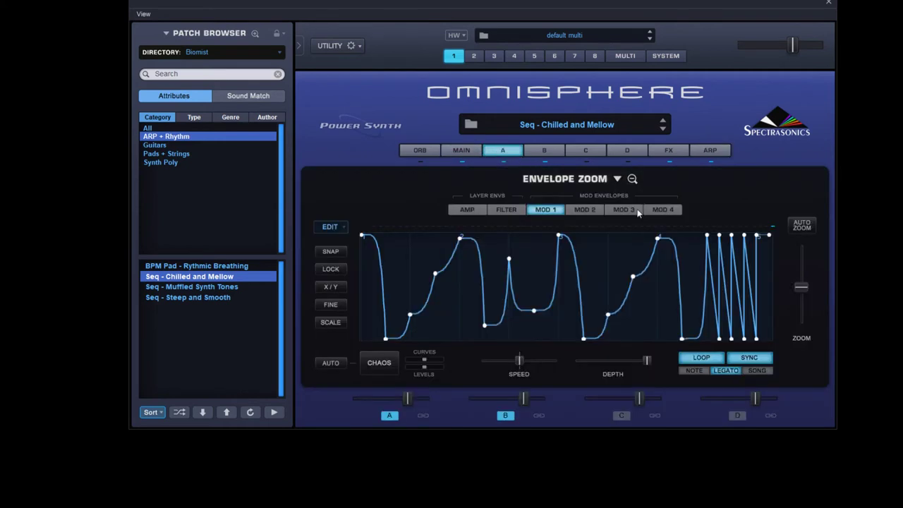
{"action": "left_click", "coordinate": [631, 184]}
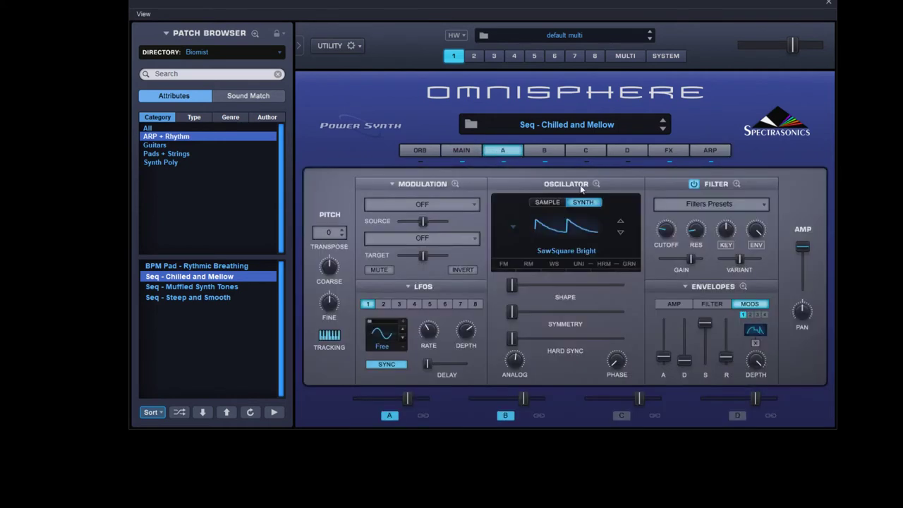
{"action": "left_click", "coordinate": [456, 185]}
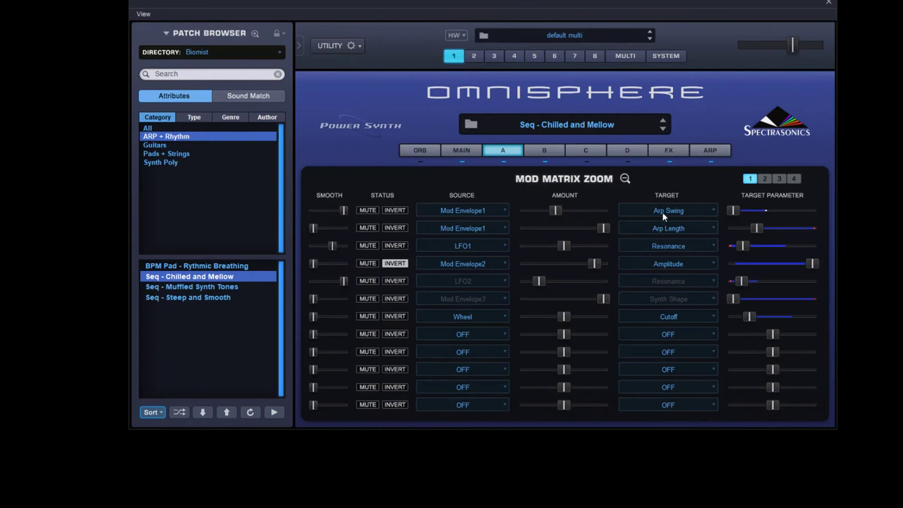
Step: Toggle the Mod Envelope1→Arp Swing routing off and on, and audition the arpeggiator pattern
{"action": "left_click", "coordinate": [368, 211]}
{"action": "left_click", "coordinate": [371, 210]}
{"action": "left_click", "coordinate": [710, 150]}
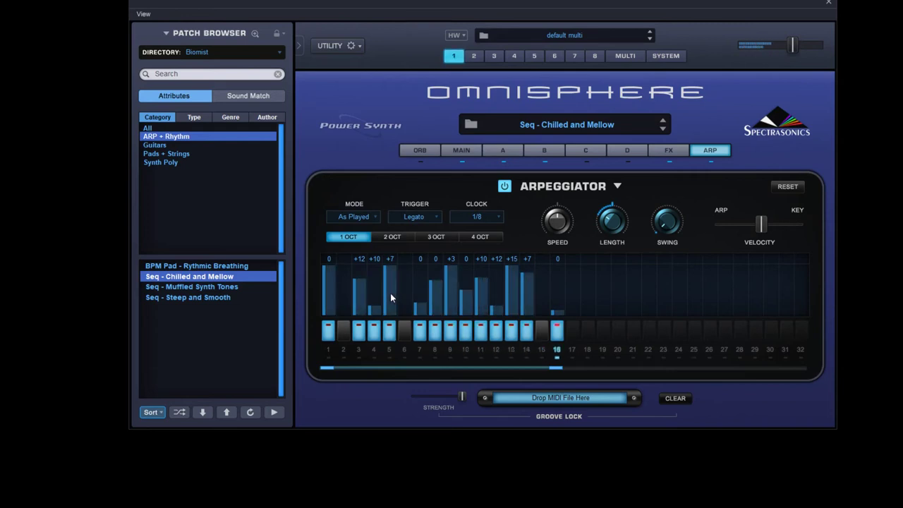
{"action": "left_click", "coordinate": [496, 150]}
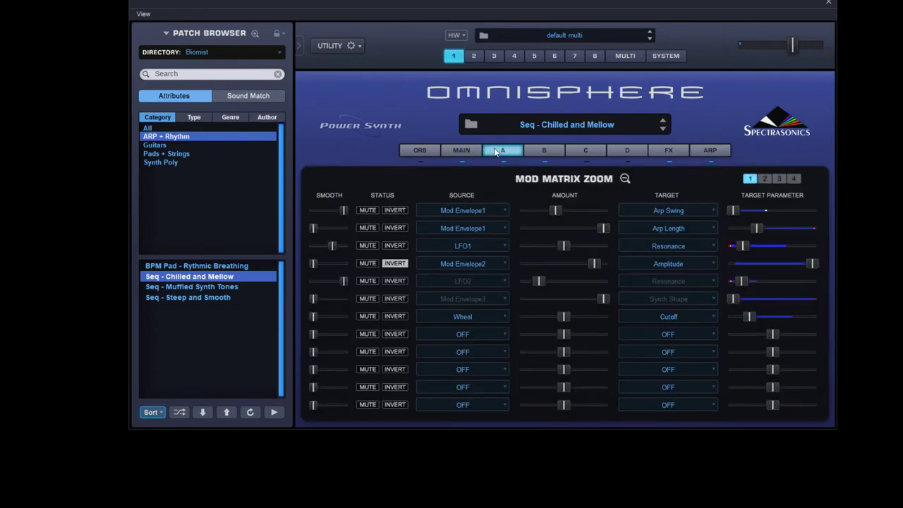
Step: Test muting Mod Envelope1→Arp Length, then unmute it and the Mod Envelope2→Amplitude routing
{"action": "left_click", "coordinate": [368, 228]}
{"action": "left_click", "coordinate": [707, 151]}
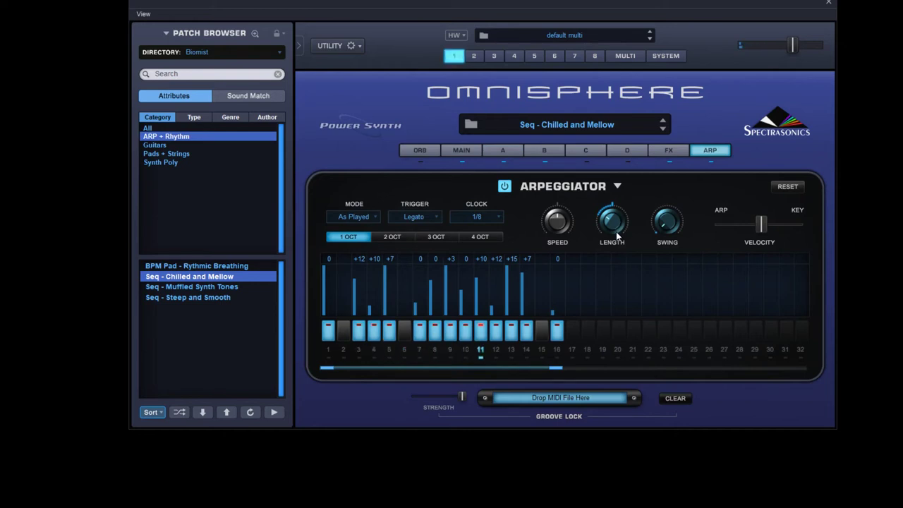
{"action": "left_click", "coordinate": [505, 150]}
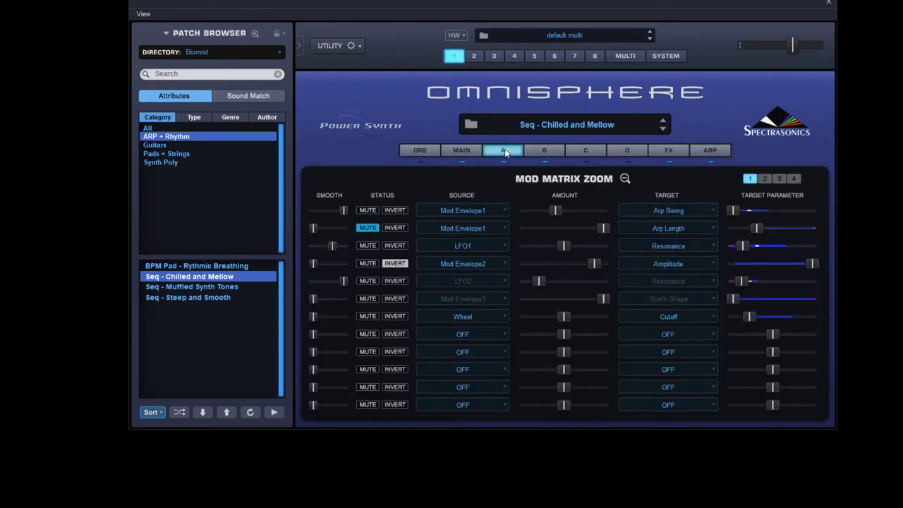
{"action": "left_click", "coordinate": [368, 228]}
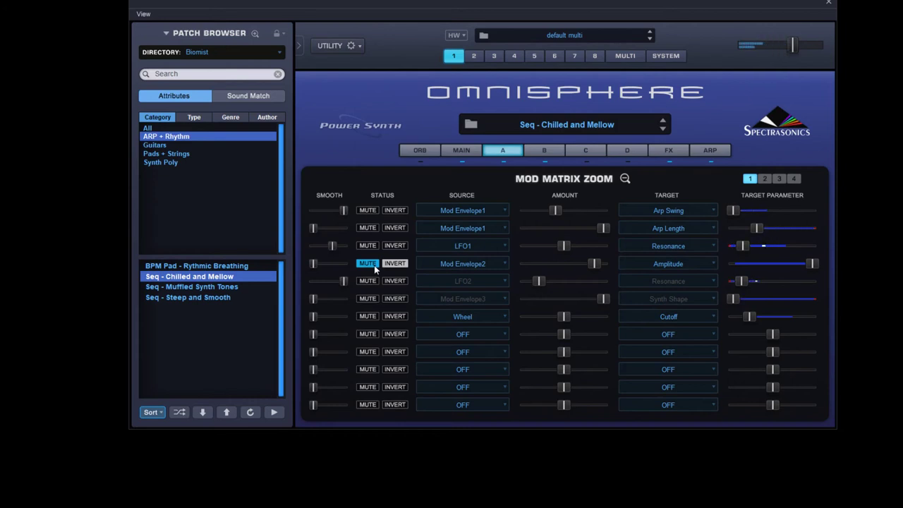
{"action": "left_click", "coordinate": [368, 263]}
Step: Review layer B's routings (LFO2→resonance, Mod Envelope3→shape) and close Mod Matrix Zoom
{"action": "left_click", "coordinate": [558, 151]}
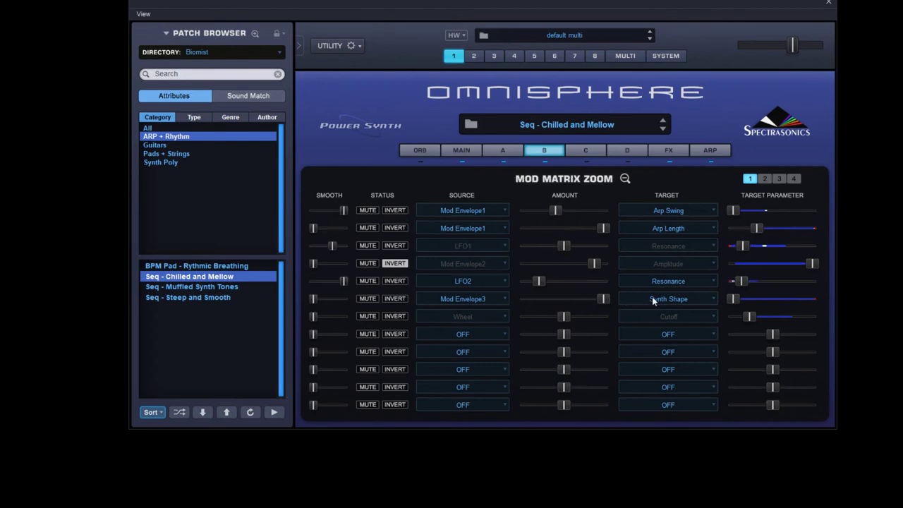
{"action": "left_click", "coordinate": [625, 178]}
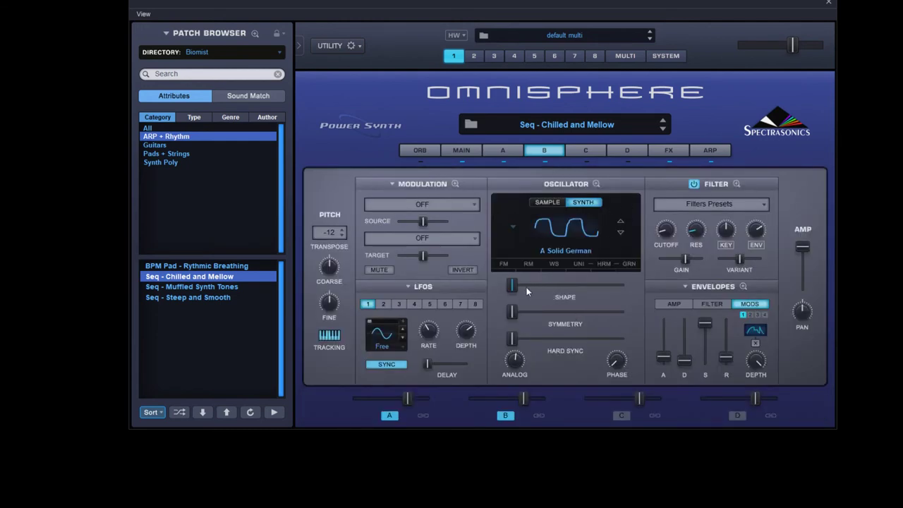
{"action": "left_click_drag", "start_coordinate": [512, 286], "coordinate": [512, 286]}
{"action": "mouse_move", "coordinate": [512, 287]}
{"action": "left_mouse_down"}
{"action": "mouse_move", "coordinate": [619, 287]}
{"action": "mouse_move", "coordinate": [513, 286]}
{"action": "left_mouse_up"}
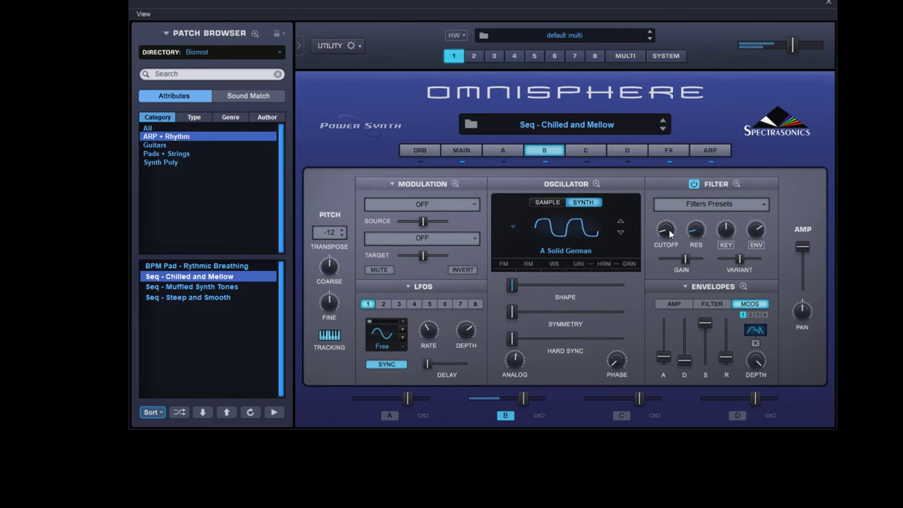
{"action": "left_click_drag", "start_coordinate": [669, 233], "coordinate": [677, 203]}
{"action": "mouse_move", "coordinate": [513, 286]}
{"action": "left_mouse_down"}
{"action": "mouse_move", "coordinate": [635, 299]}
{"action": "mouse_move", "coordinate": [495, 288]}
{"action": "mouse_move", "coordinate": [625, 289]}
{"action": "mouse_move", "coordinate": [503, 285]}
{"action": "mouse_move", "coordinate": [564, 288]}
{"action": "mouse_move", "coordinate": [513, 282]}
{"action": "left_mouse_up"}
{"action": "mouse_move", "coordinate": [666, 230]}
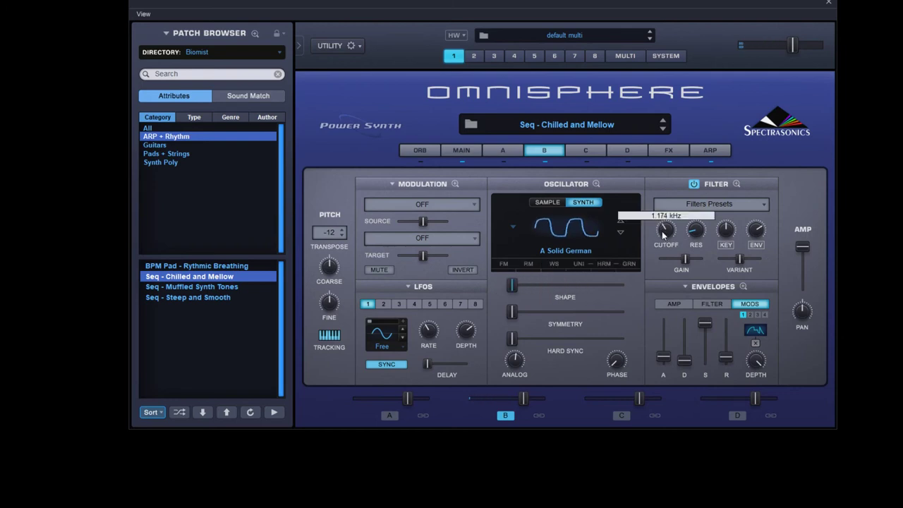
{"action": "left_click", "coordinate": [240, 287]}
{"action": "left_click", "coordinate": [232, 279]}
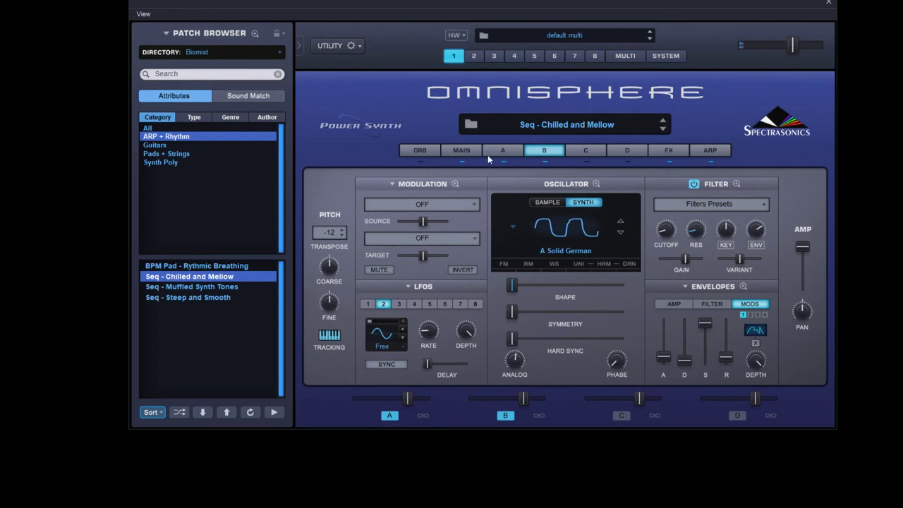
{"action": "left_click", "coordinate": [455, 184]}
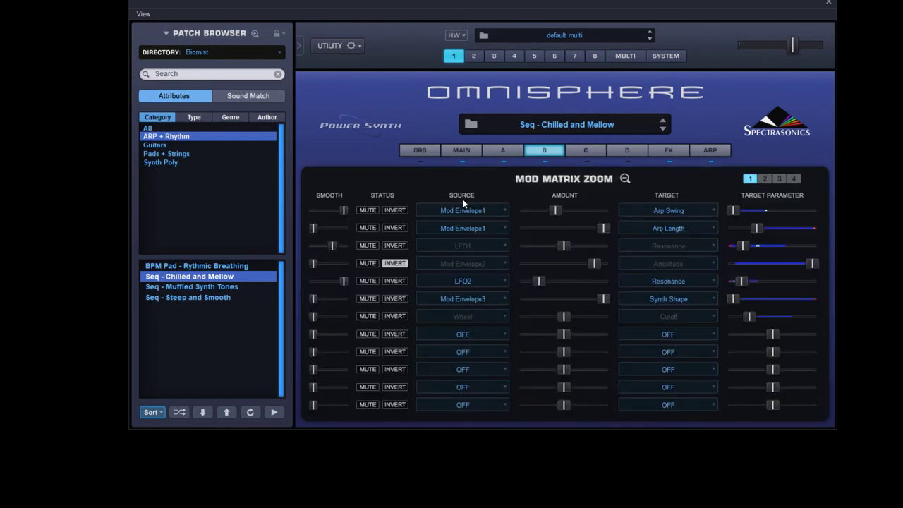
{"action": "left_click", "coordinate": [625, 180]}
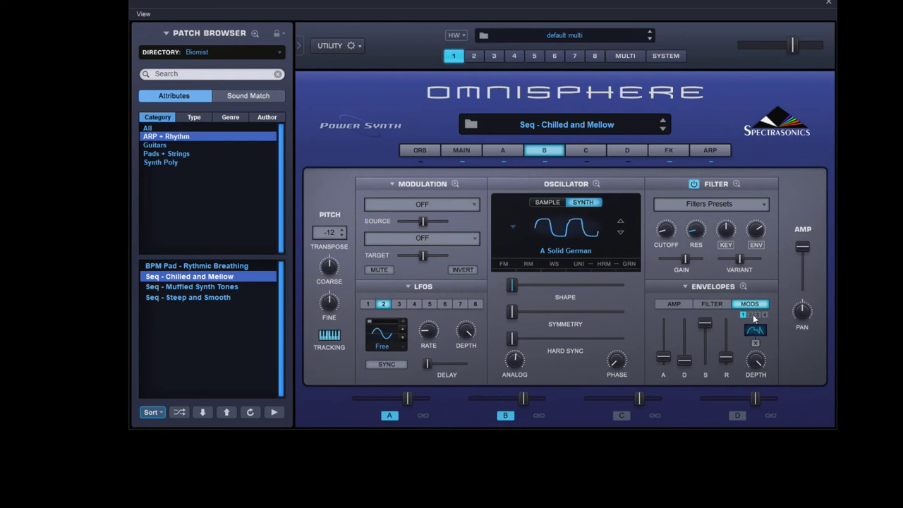
{"action": "left_click", "coordinate": [743, 287]}
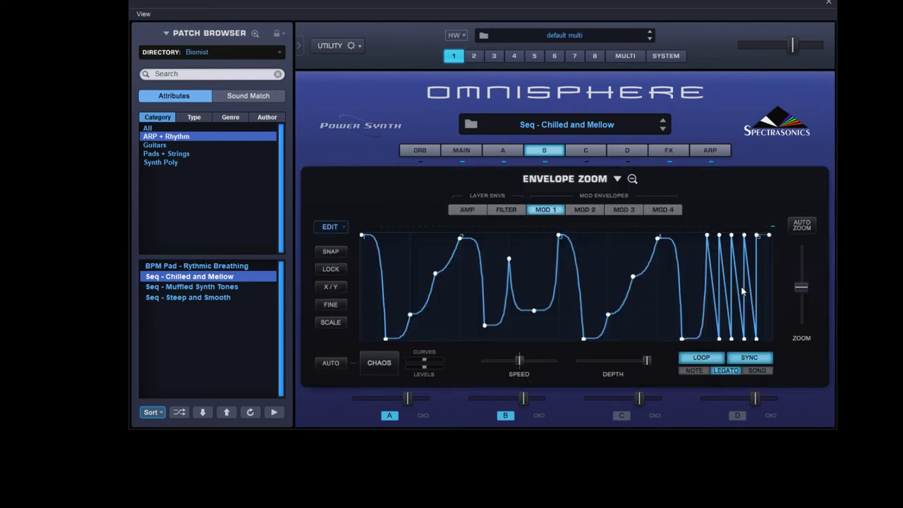
{"action": "left_click", "coordinate": [623, 210]}
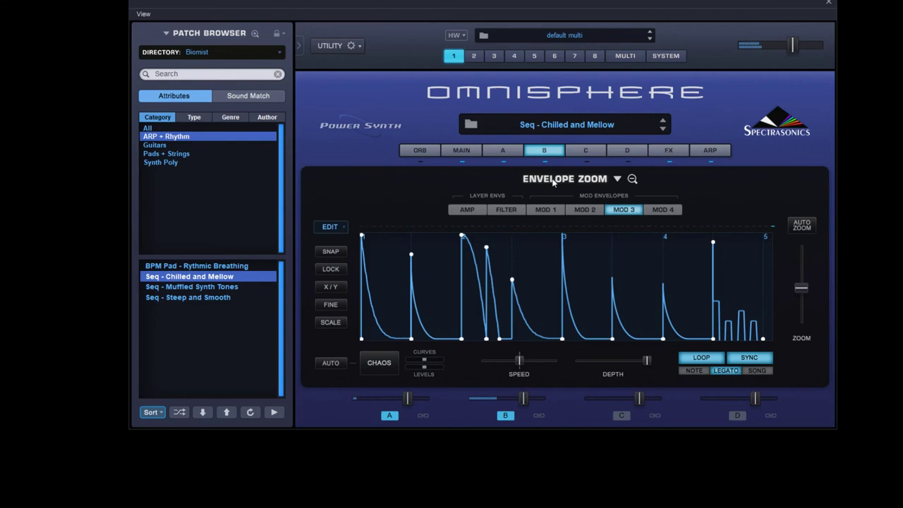
{"action": "left_click", "coordinate": [632, 179]}
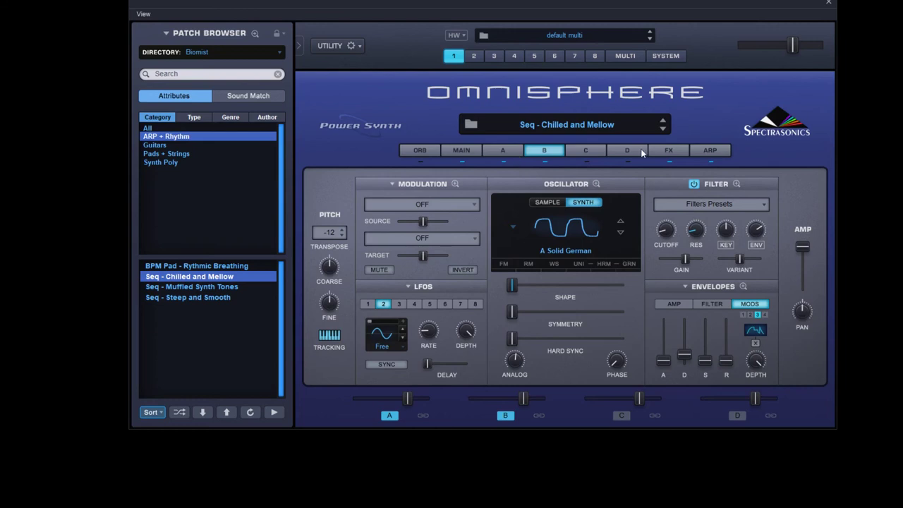
Step: Show the Common FX rack with Resonators, BPM Delay X3 and Pro-Verb
{"action": "left_click", "coordinate": [669, 151]}
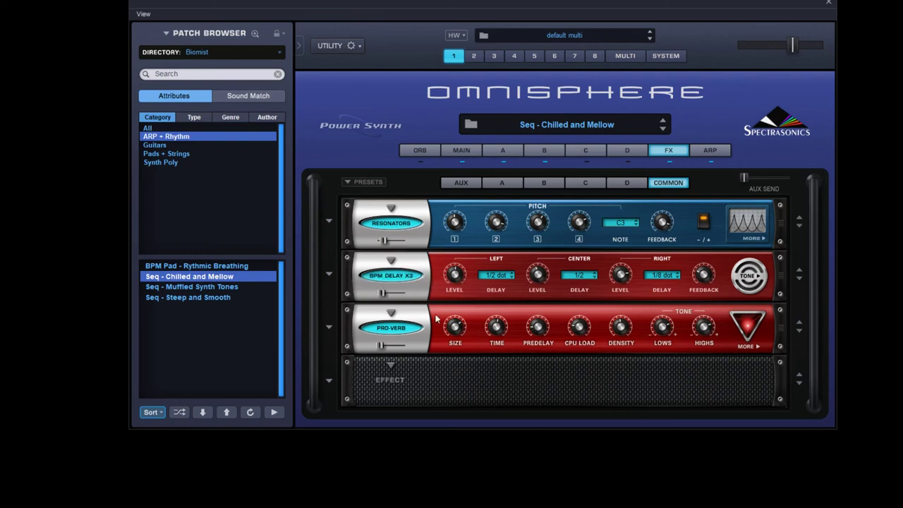
Step: Bypass and re-enable layer B's Ultra Chorus to compare, then return to layer A's synth page
{"action": "left_click", "coordinate": [552, 185]}
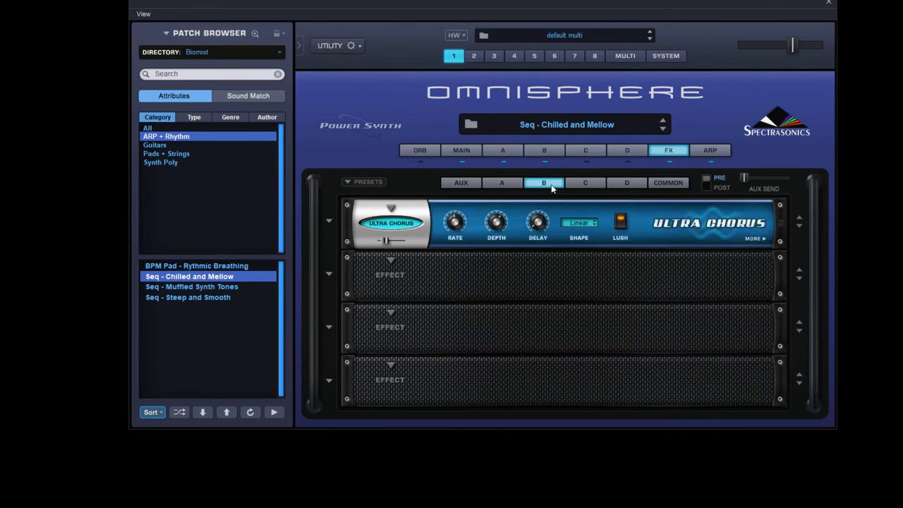
{"action": "left_click", "coordinate": [504, 185]}
{"action": "left_click", "coordinate": [537, 186]}
{"action": "left_click", "coordinate": [401, 226]}
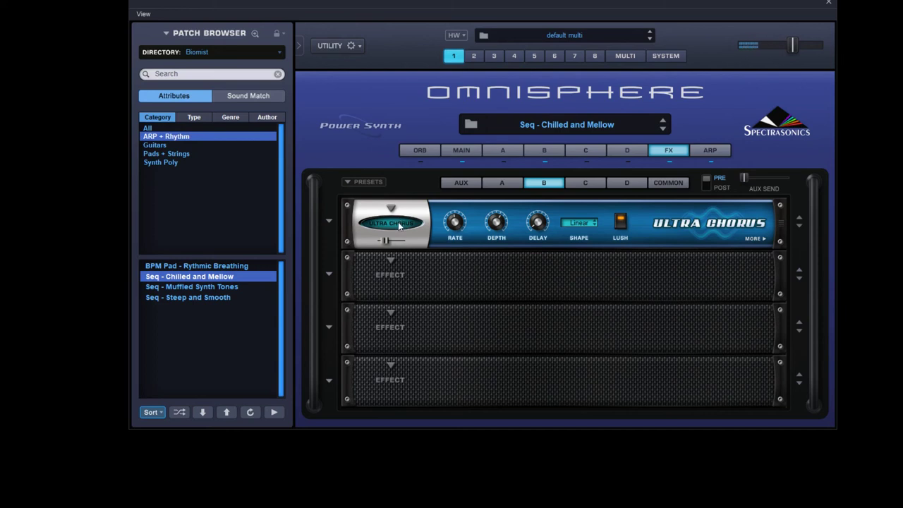
{"action": "left_click", "coordinate": [399, 224]}
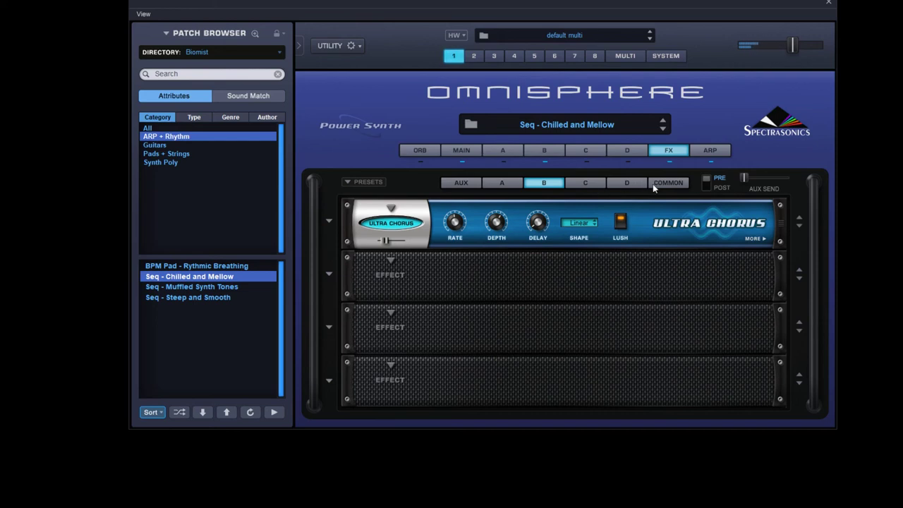
{"action": "left_click", "coordinate": [504, 153]}
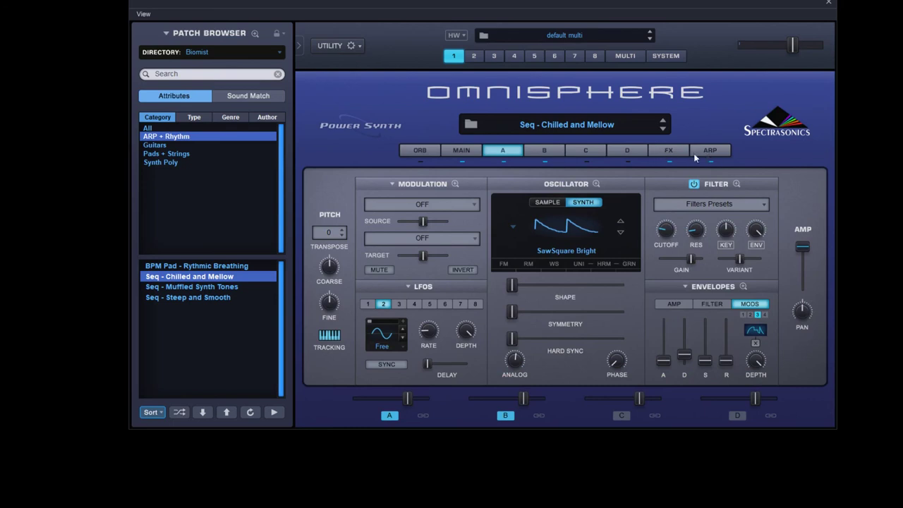
Step: Check the main page's voice count, glide and legato settings, then view the 16-step arpeggiator
{"action": "left_click", "coordinate": [457, 151]}
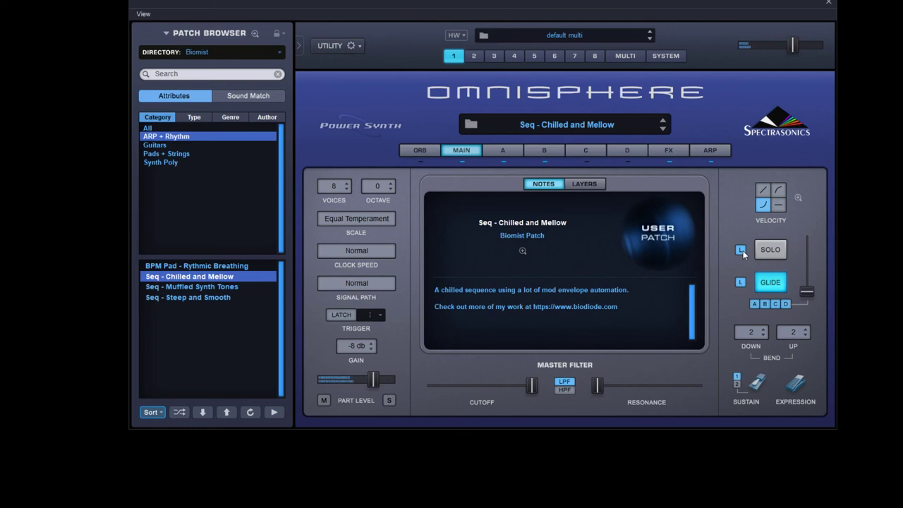
{"action": "left_click", "coordinate": [710, 150]}
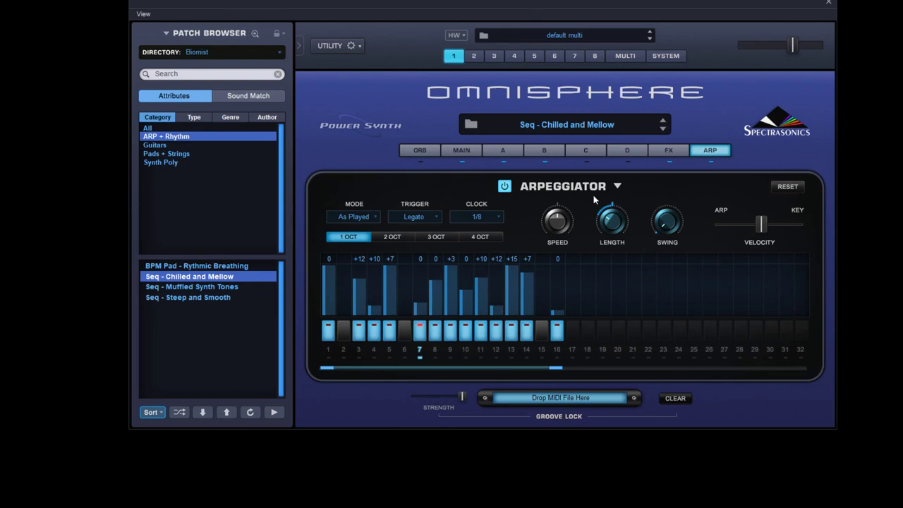
Step: Leave the As Played, 1/8 arpeggiator and return to the main page
{"action": "left_click", "coordinate": [460, 151]}
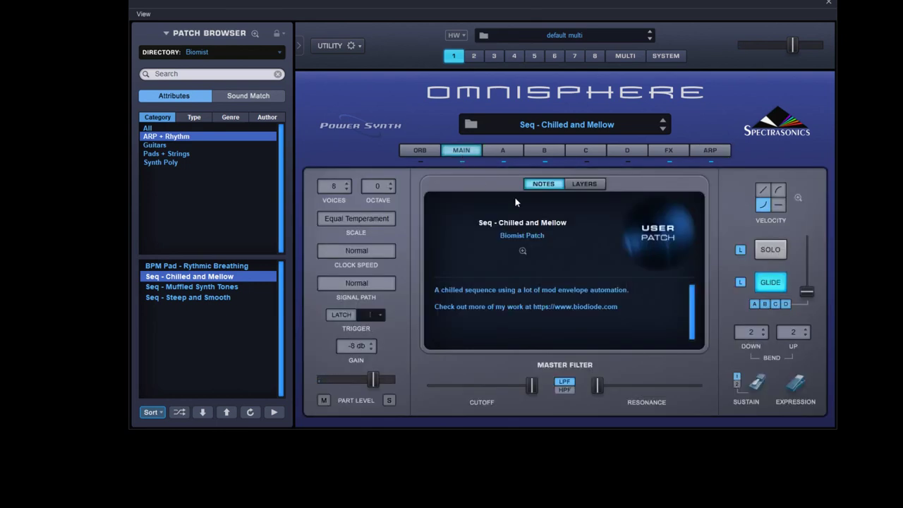